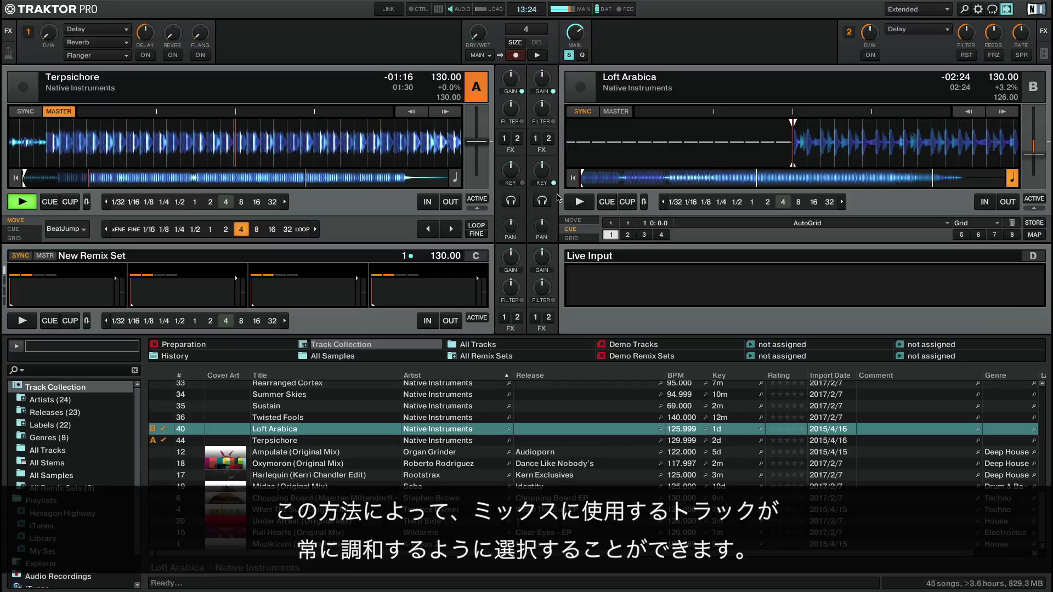
# - Start Loft Arabica playing on deck B while Terpsichore plays on deck A
pyautogui.click(566, 202)
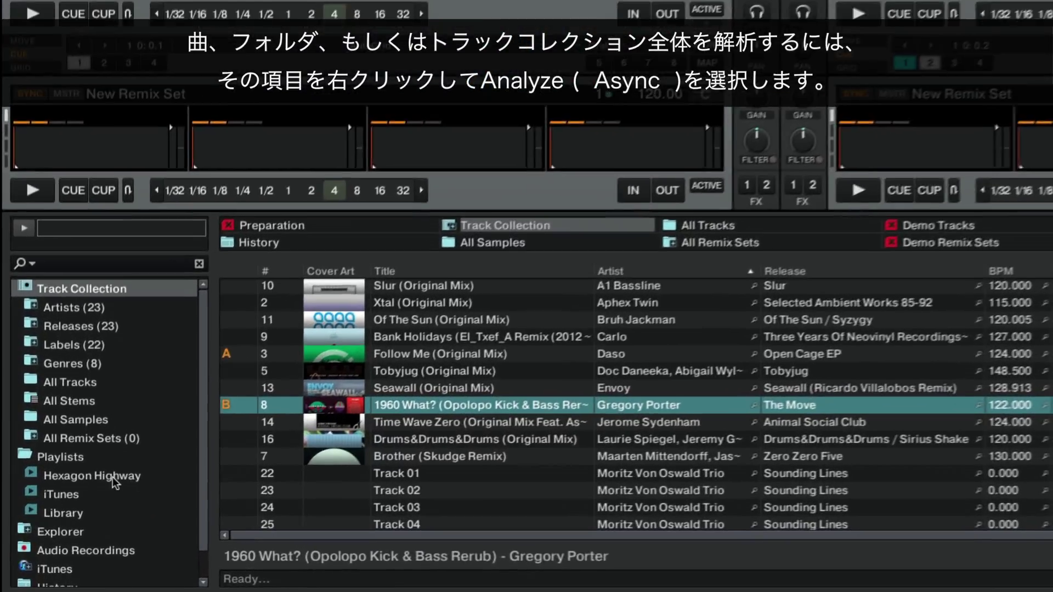
# - Run Analyze (Async) with All checked on the Hexagon Highway playlist's seven tracks
pyautogui.click(60, 514)
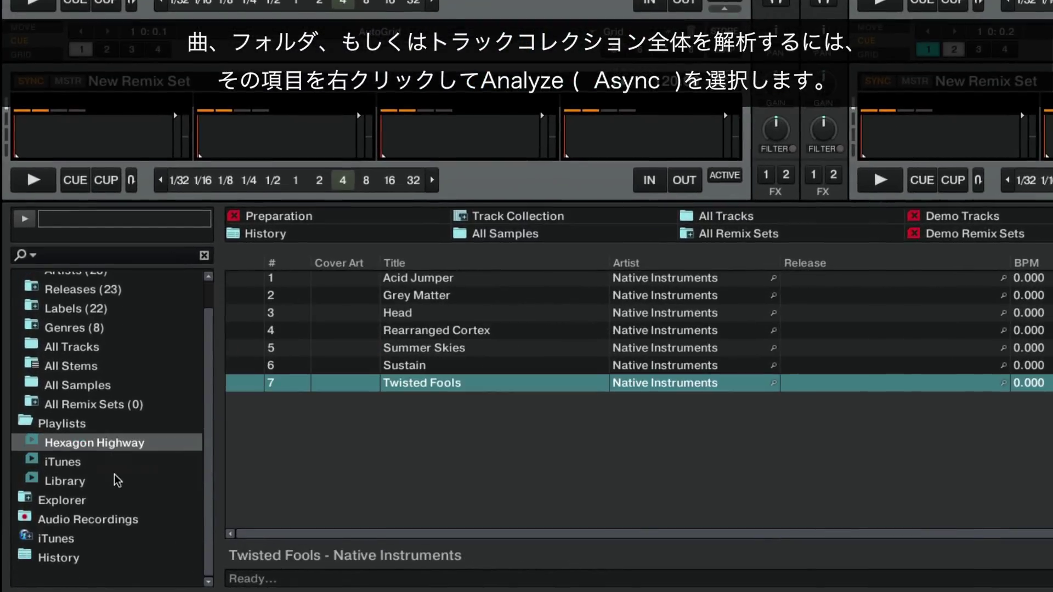
pyautogui.rightClick(122, 443)
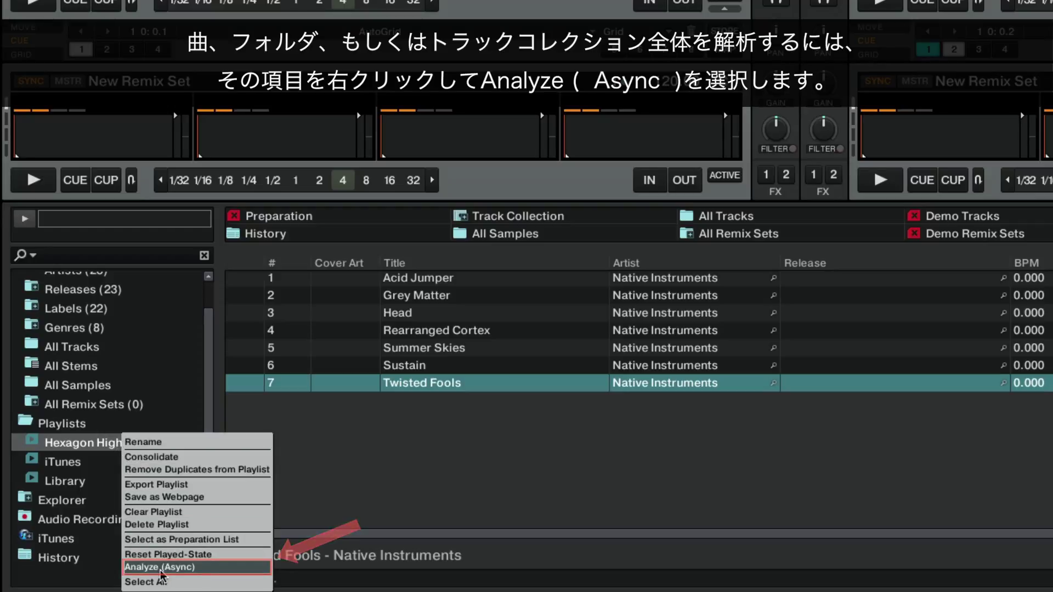
pyautogui.click(161, 568)
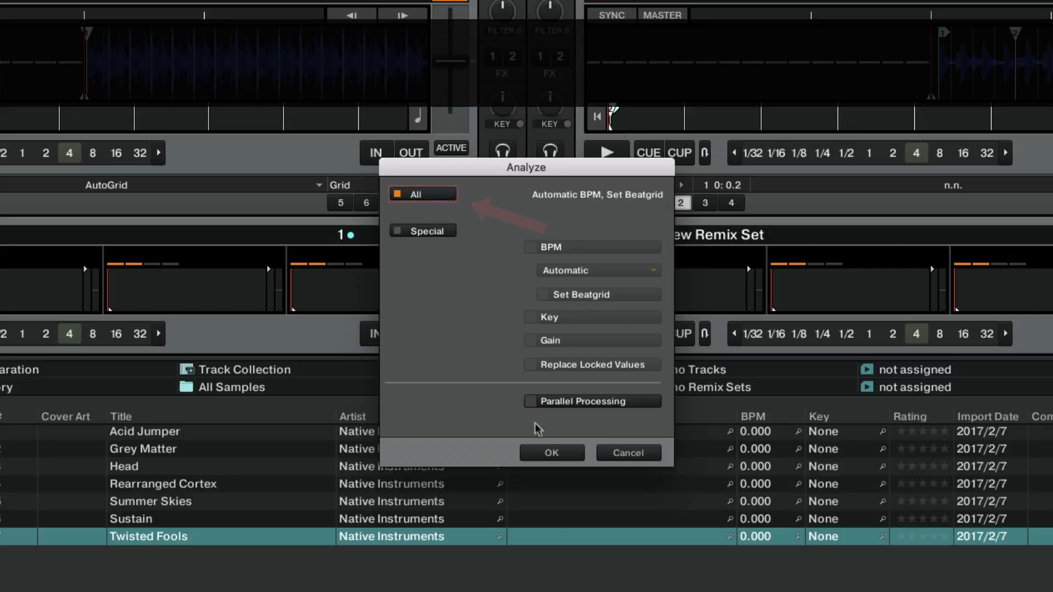
pyautogui.click(550, 454)
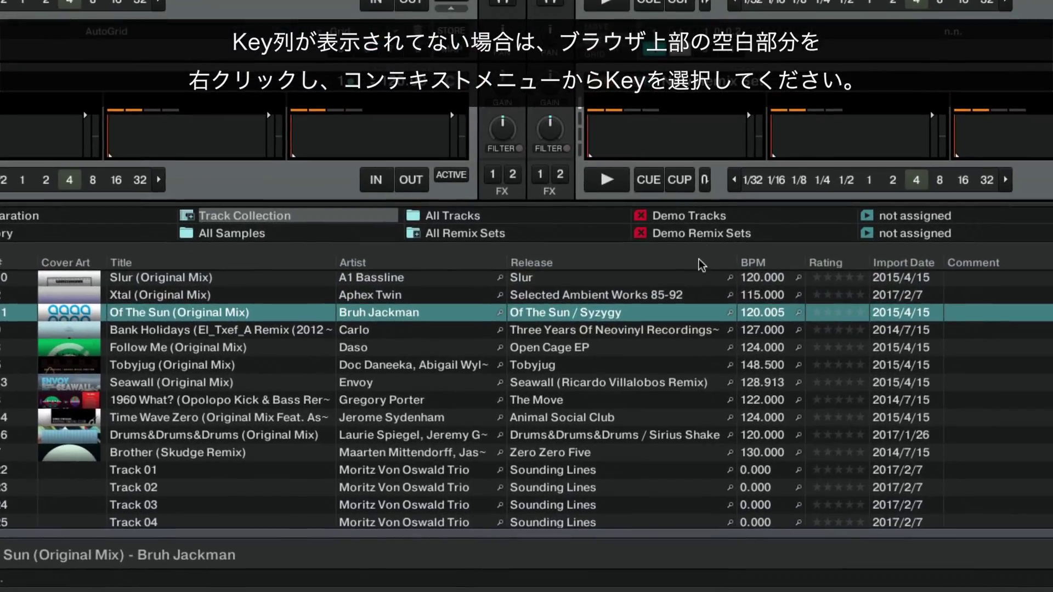
# - Show a Key column in the track list via the column header menu
pyautogui.rightClick(701, 266)
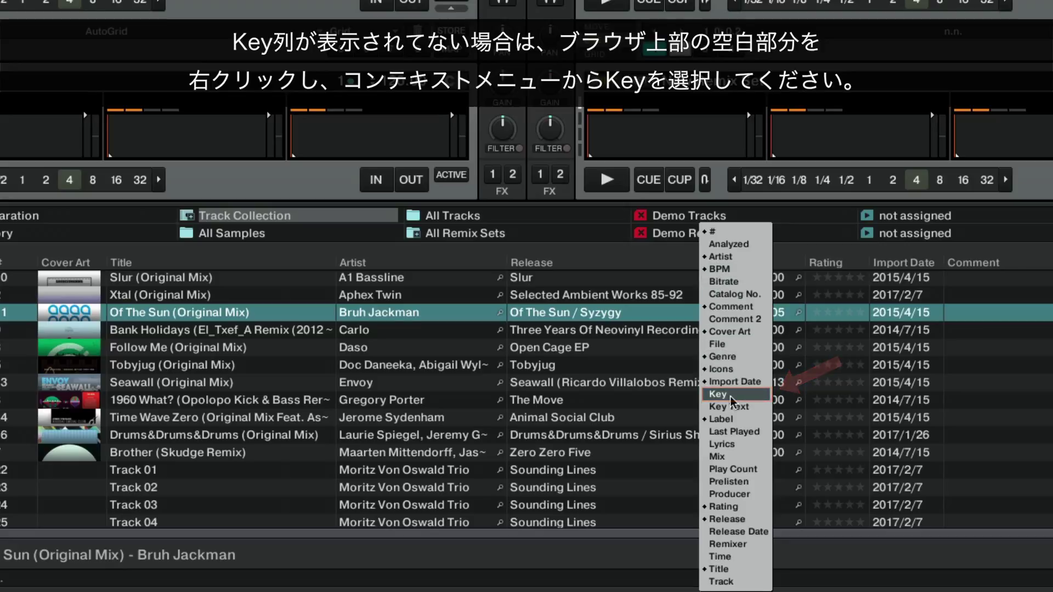
pyautogui.click(732, 396)
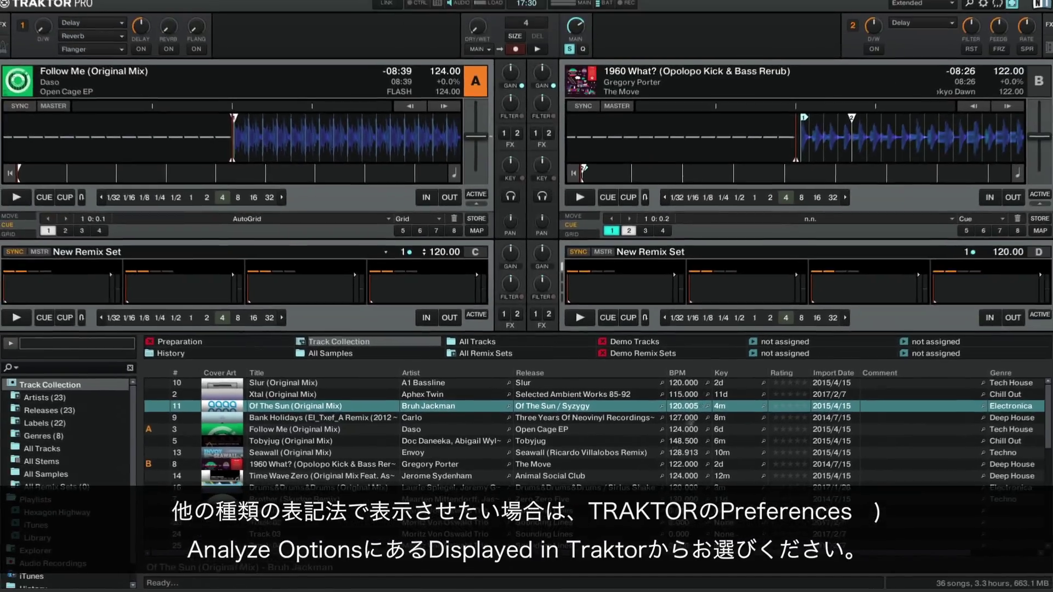
# - Choose Open Key as the displayed key notation in Preferences > Analyze Options
pyautogui.click(979, 10)
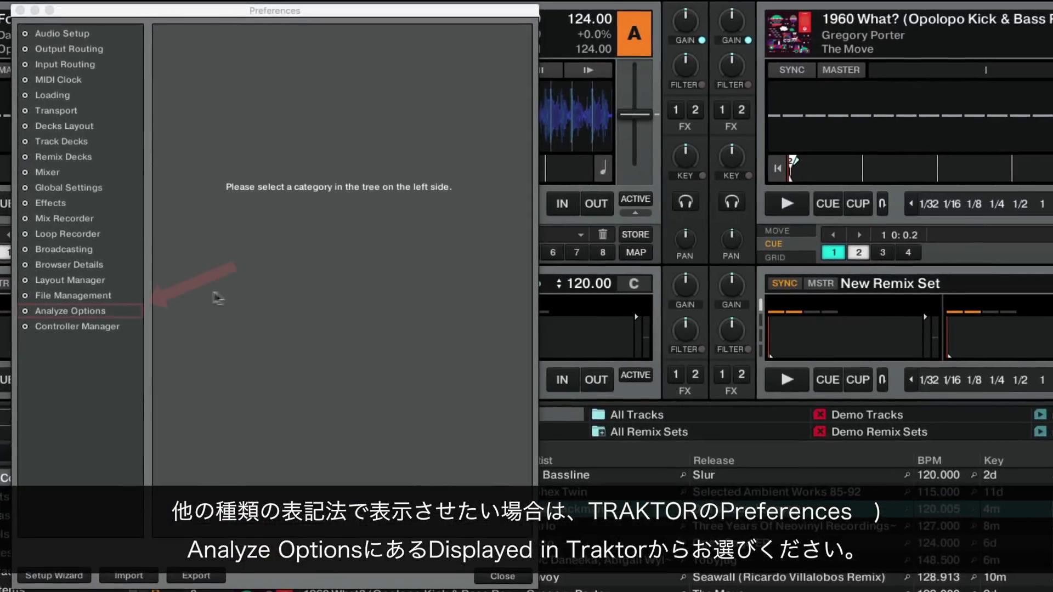
pyautogui.click(111, 312)
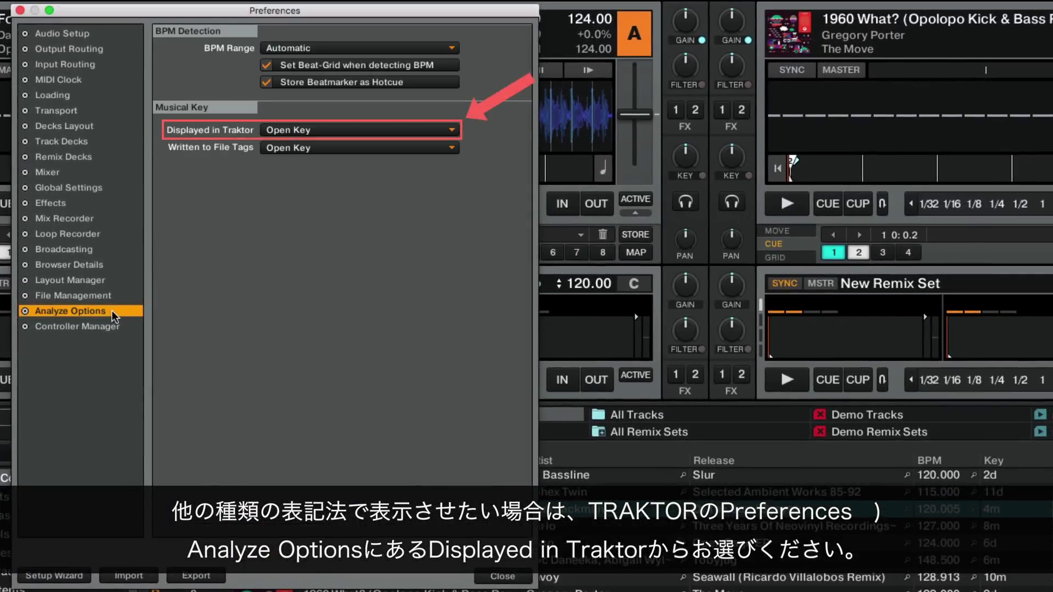
pyautogui.click(450, 132)
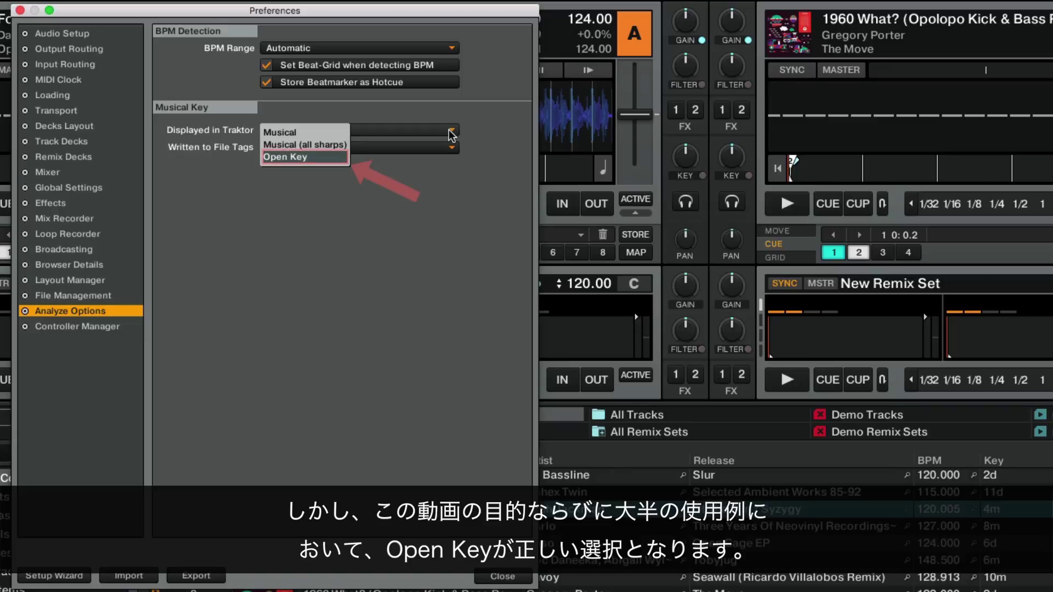
pyautogui.click(305, 158)
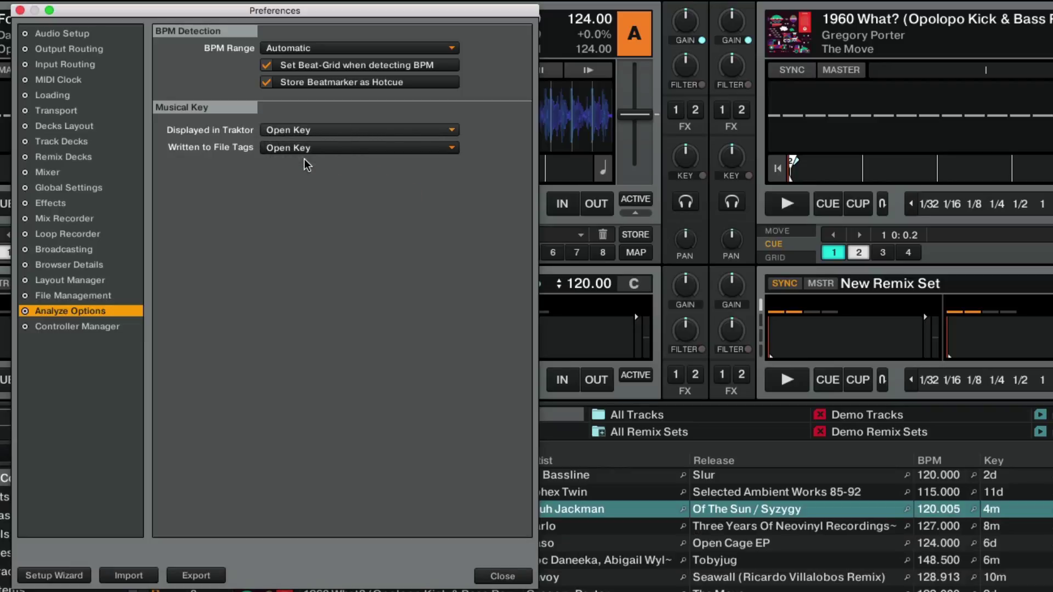
# - Close Preferences and sort the track list by Key, descending from 12d
pyautogui.click(502, 576)
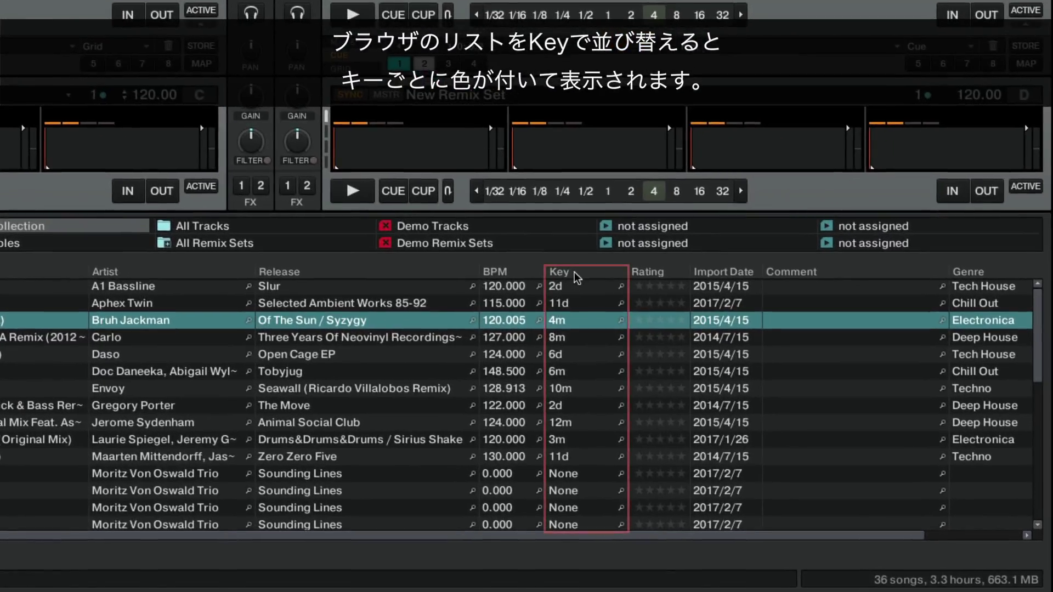
pyautogui.click(575, 274)
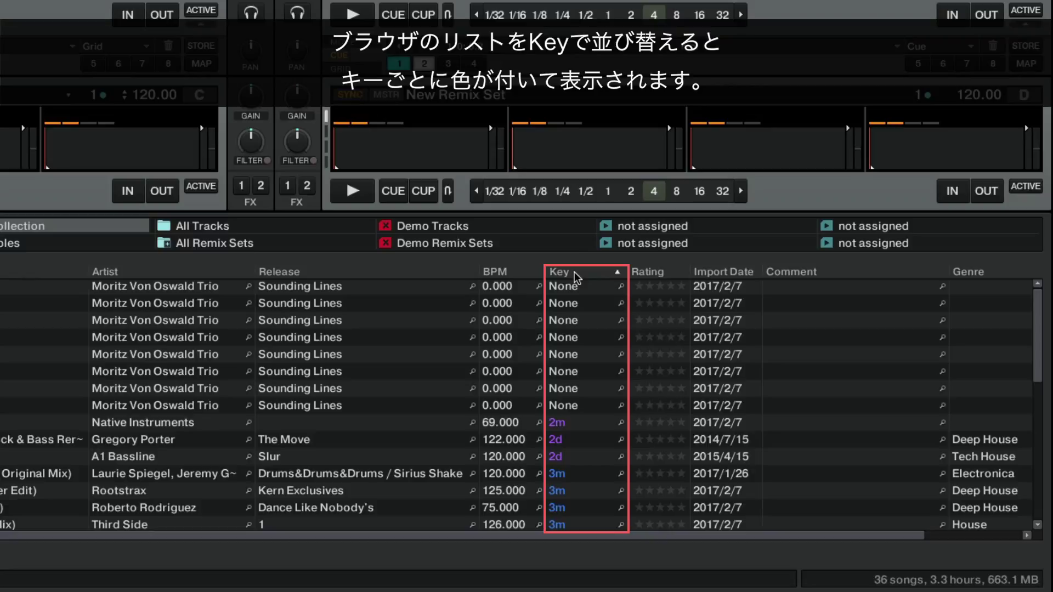
pyautogui.click(576, 274)
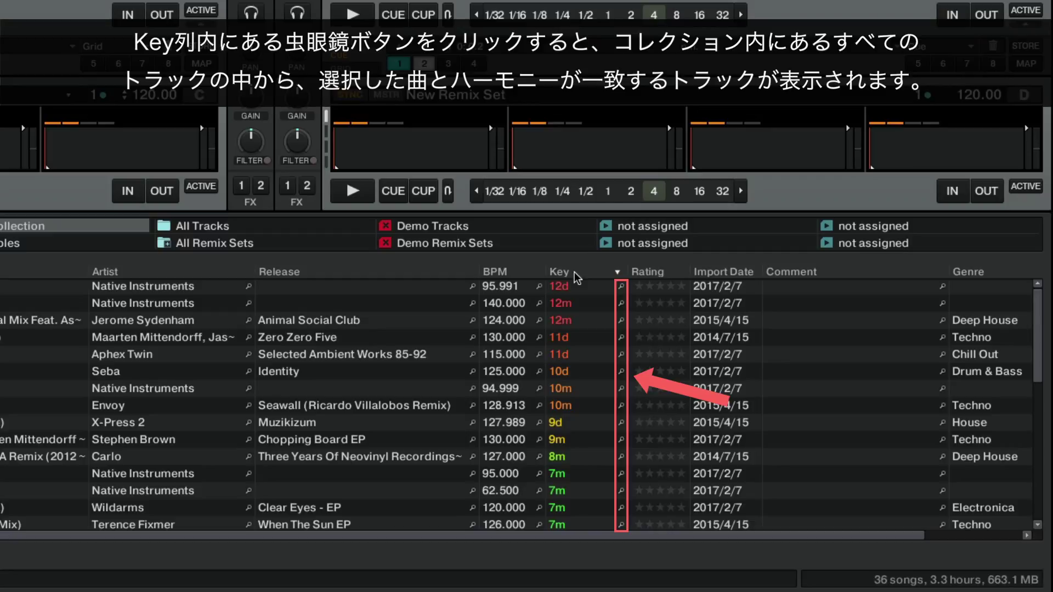
pyautogui.click(622, 372)
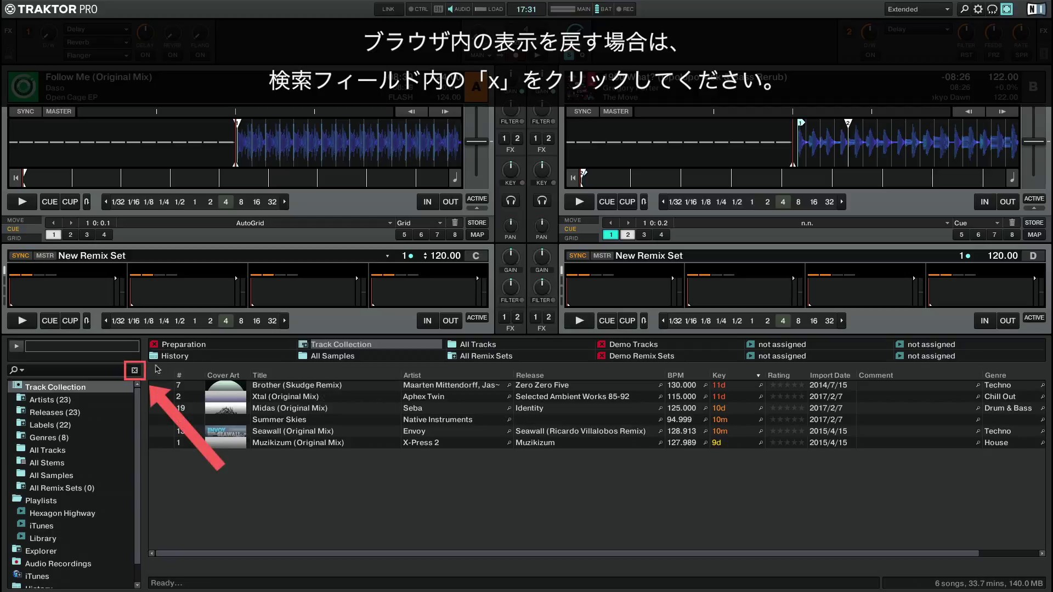
pyautogui.click(135, 371)
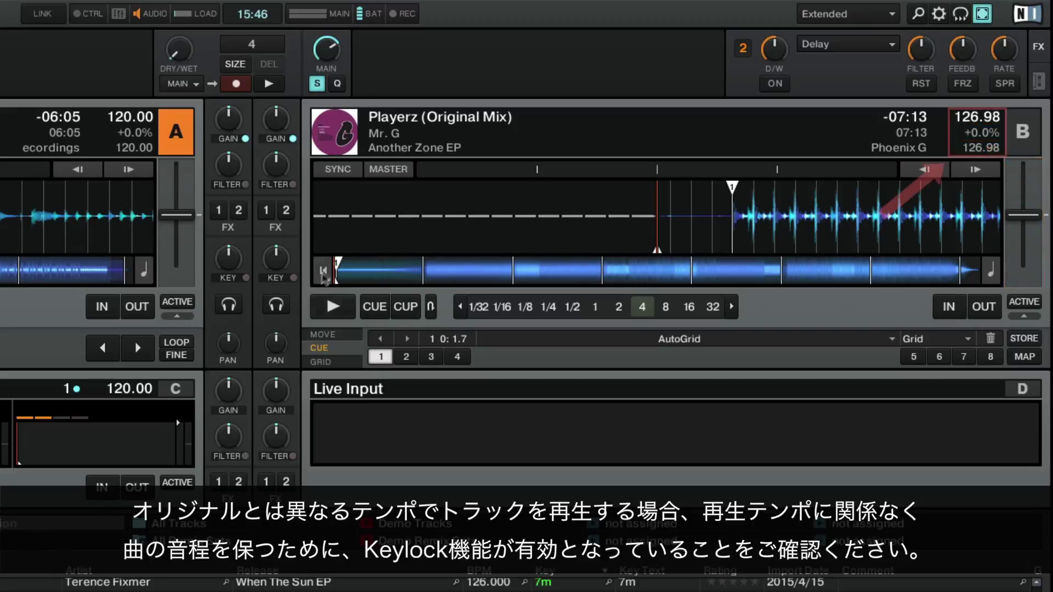
# - Sync deck B down to 120 BPM and enable keylock to preserve its pitch
pyautogui.click(340, 170)
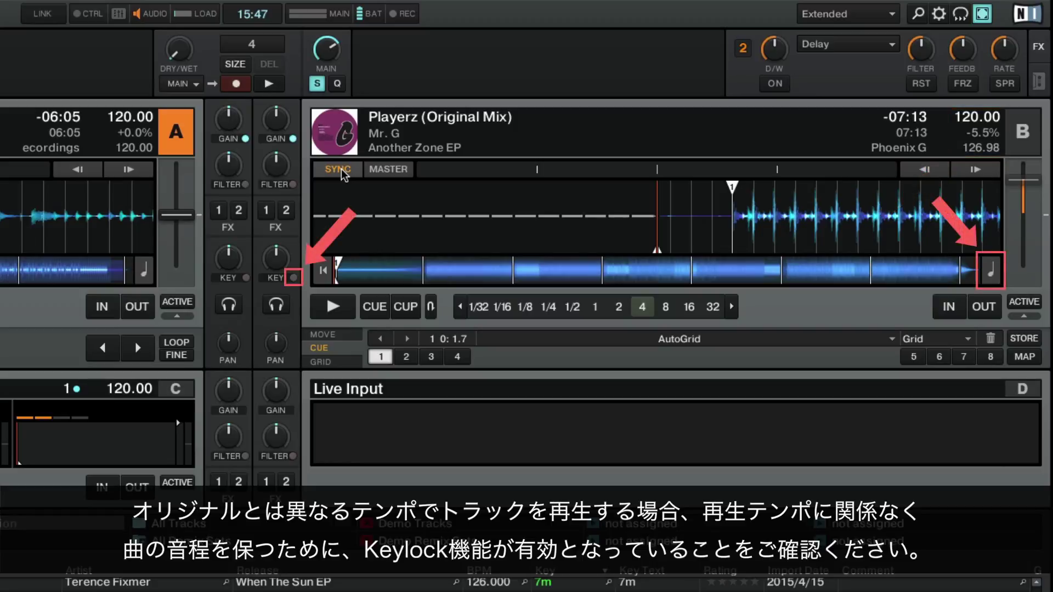
pyautogui.click(294, 278)
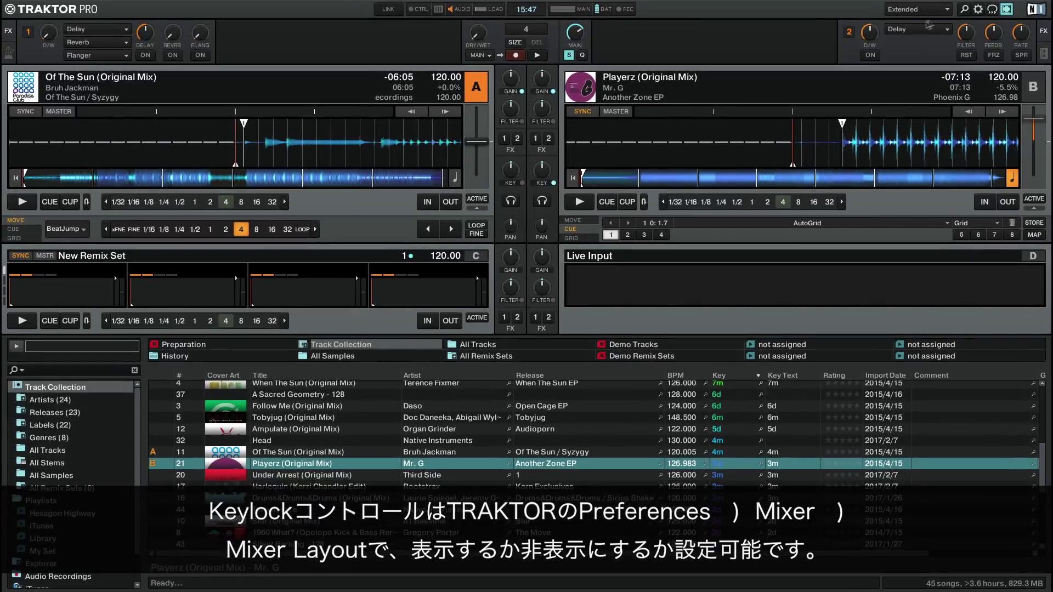
# - Open Preferences and view the Mixer category's Mixer Layout settings
pyautogui.click(980, 10)
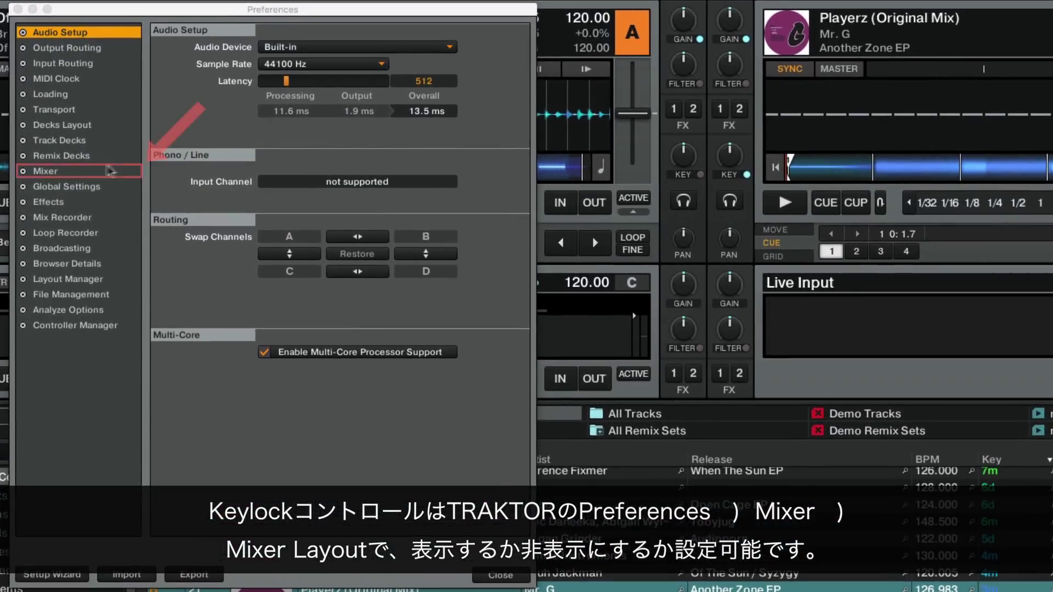
pyautogui.click(80, 171)
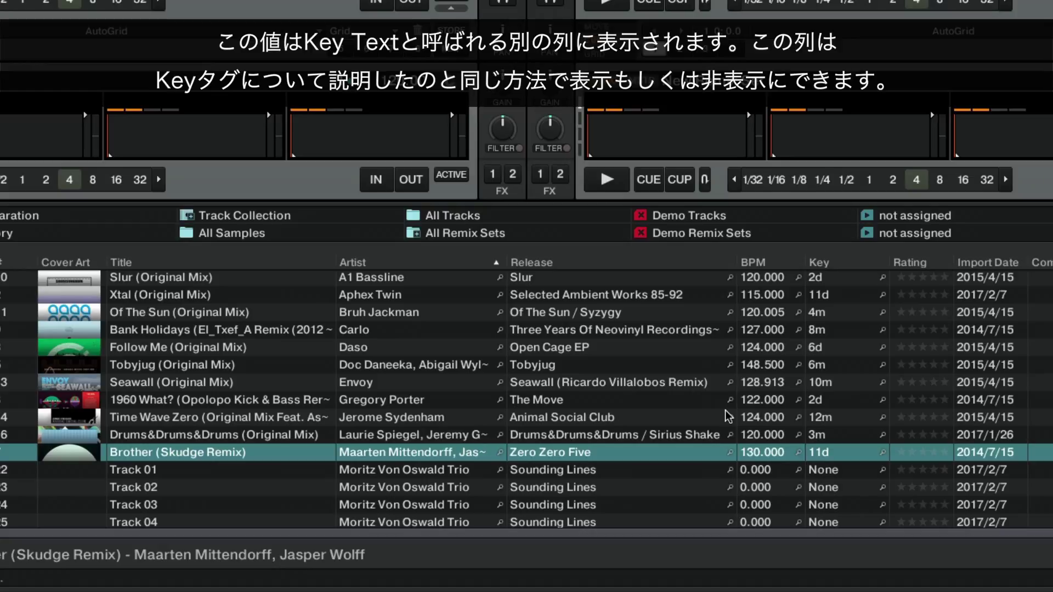
# - Add a Key Text column to the track list from the column header menu
pyautogui.rightClick(867, 263)
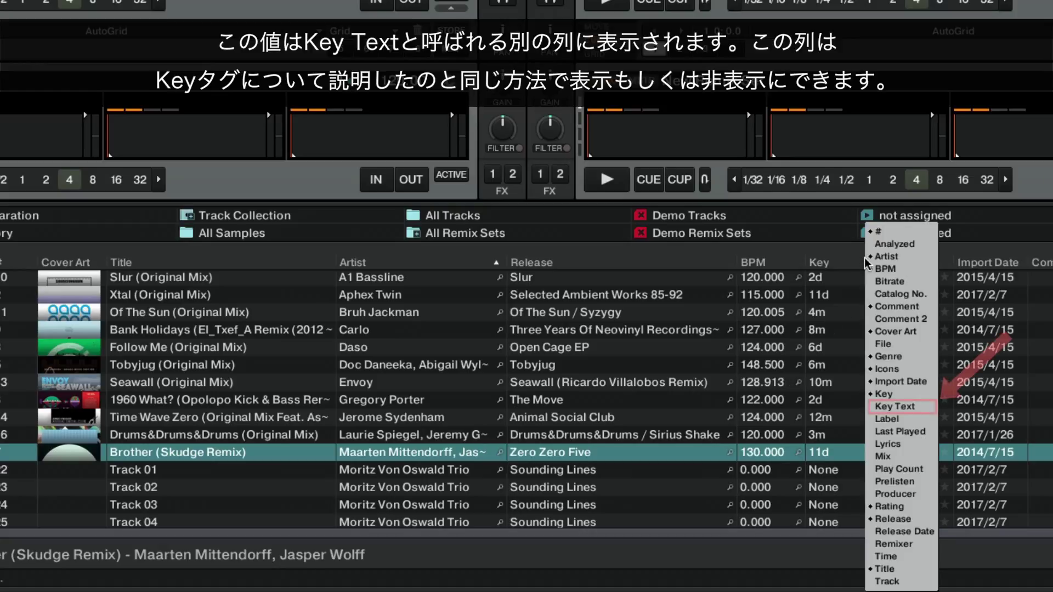
pyautogui.click(897, 409)
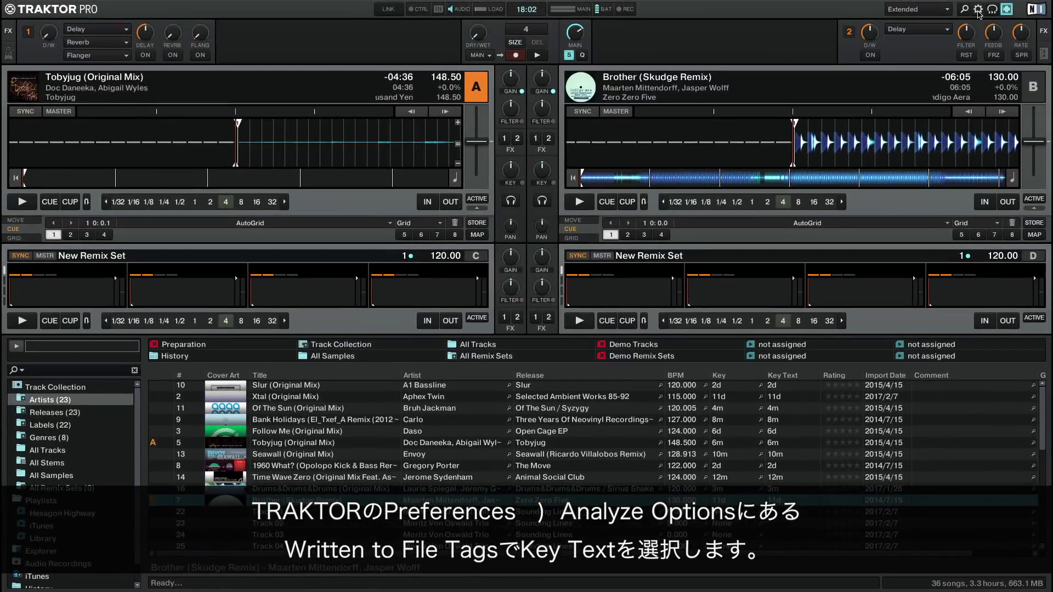
# - Open Preferences > Analyze Options and list the Written to File Tags key formats
pyautogui.click(979, 8)
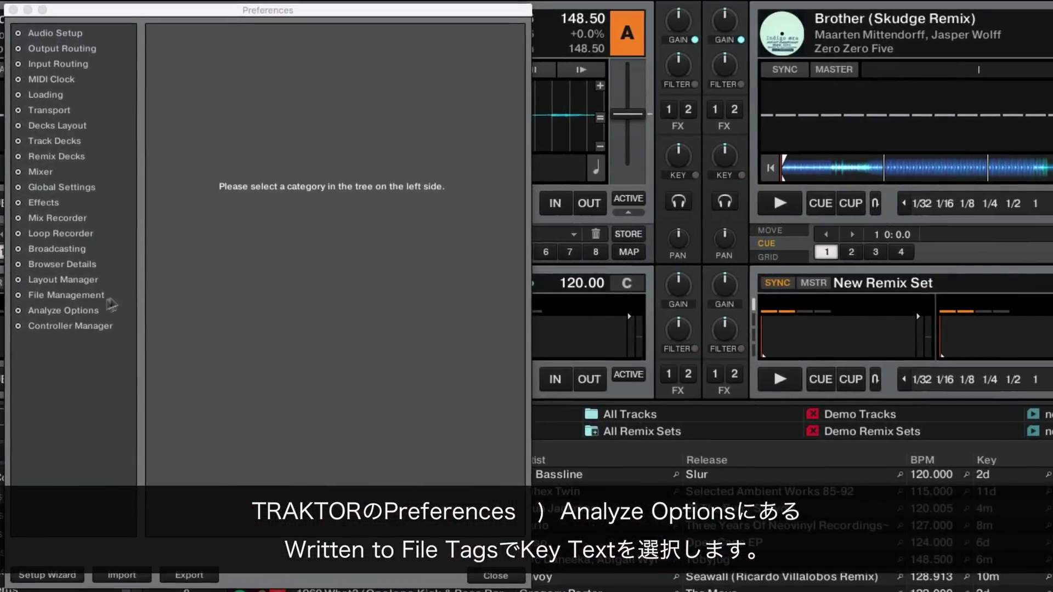
pyautogui.click(85, 311)
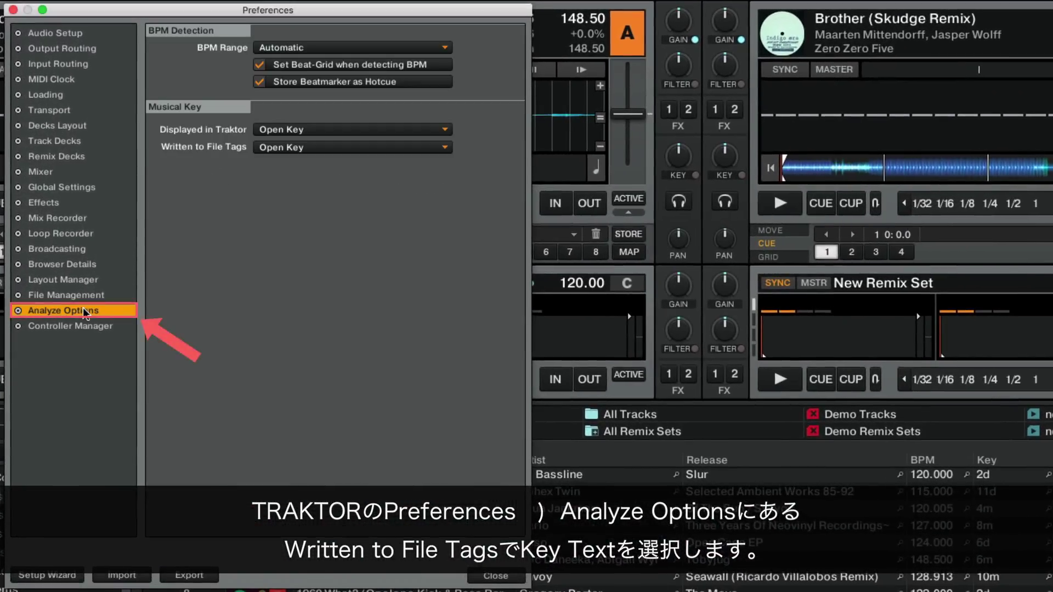
pyautogui.click(444, 148)
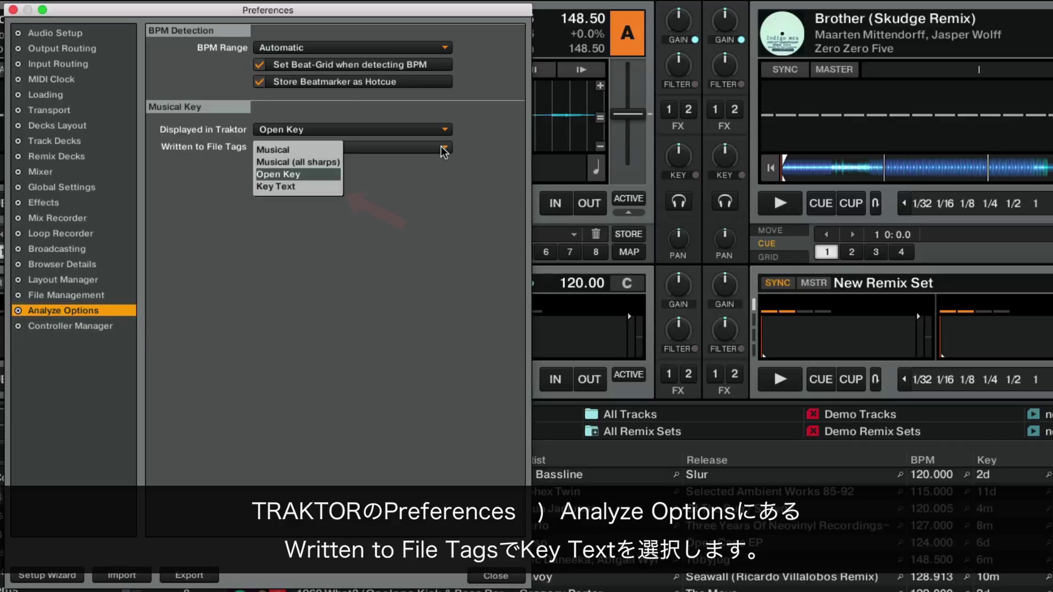